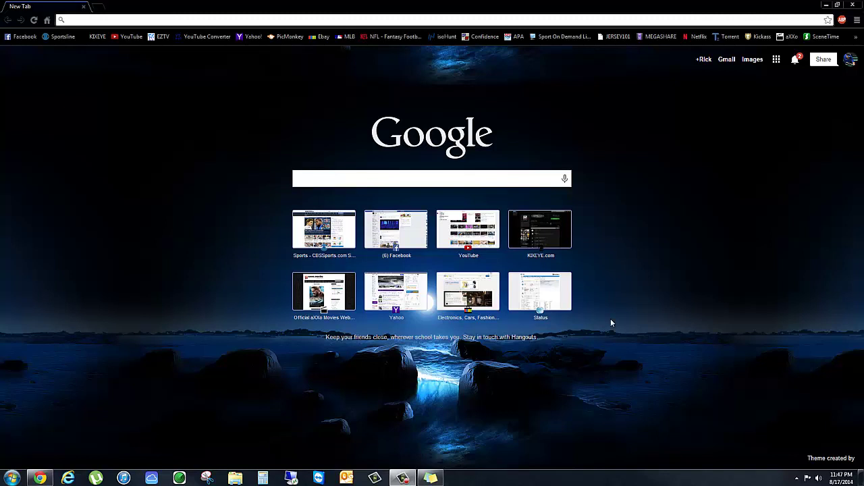
# Step: From Chrome's advanced settings, open the proxy settings to reach Internet Properties' Connections tab
pyautogui.click(856, 20)
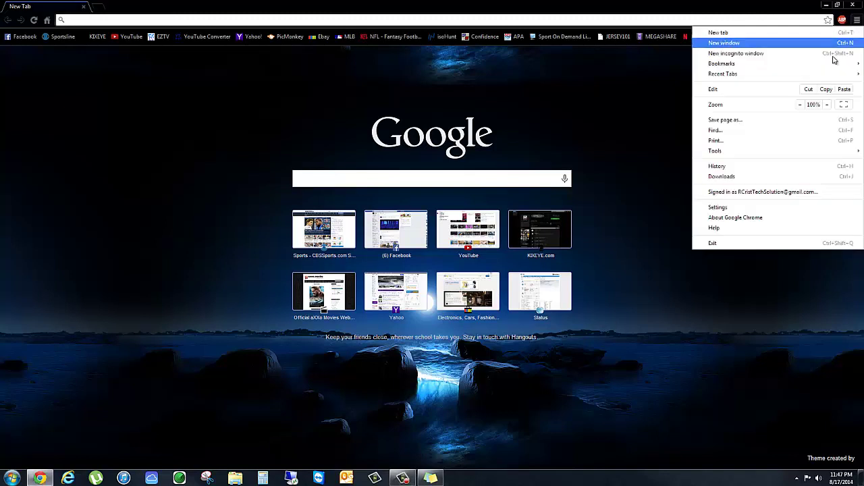
pyautogui.click(753, 206)
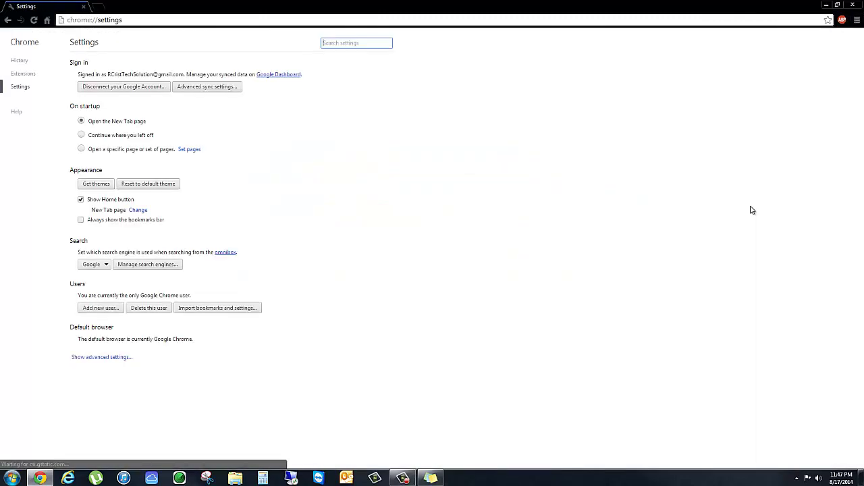
pyautogui.click(110, 358)
pyautogui.scroll(-6, 178, 322)
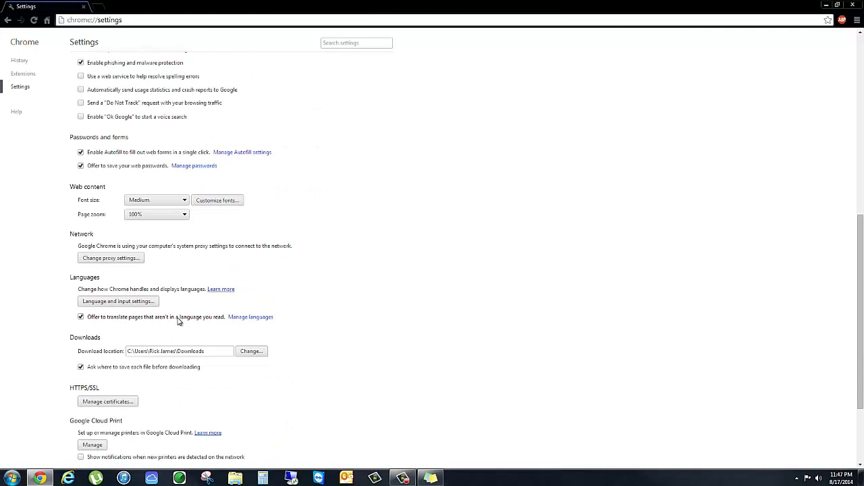
pyautogui.click(124, 261)
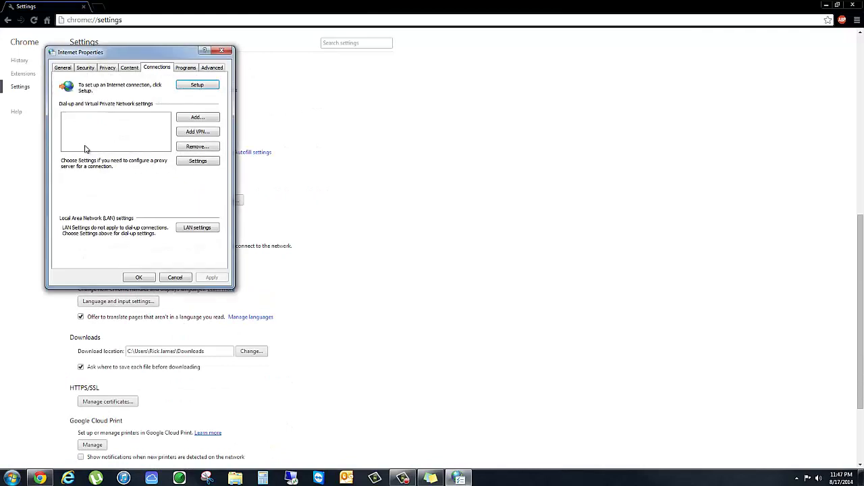
# Step: On the Security tab, select the Trusted sites zone and open its Sites list
pyautogui.click(85, 69)
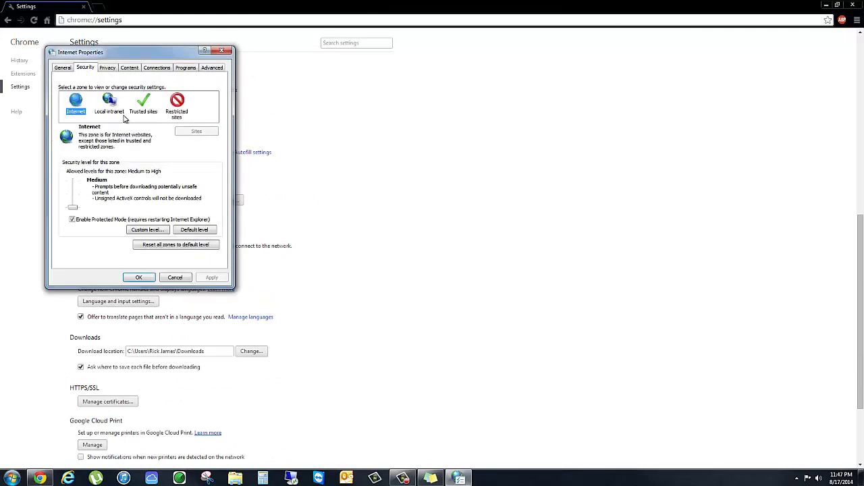
pyautogui.click(86, 70)
pyautogui.click(146, 104)
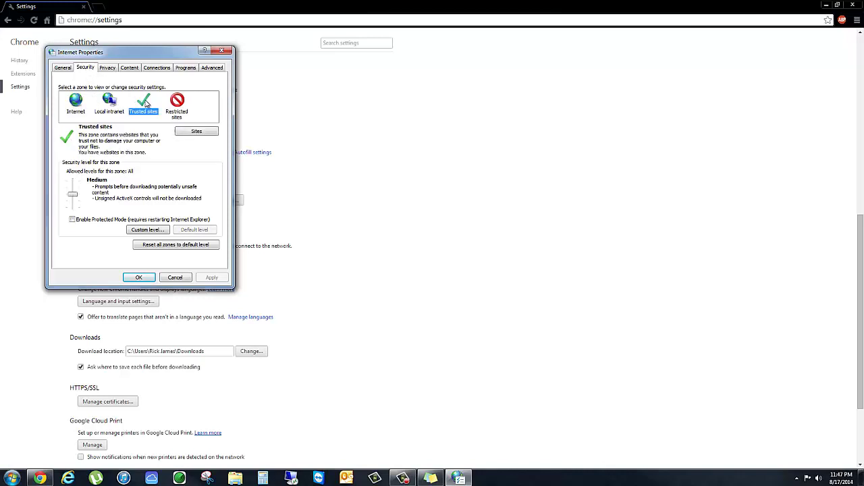
pyautogui.click(196, 132)
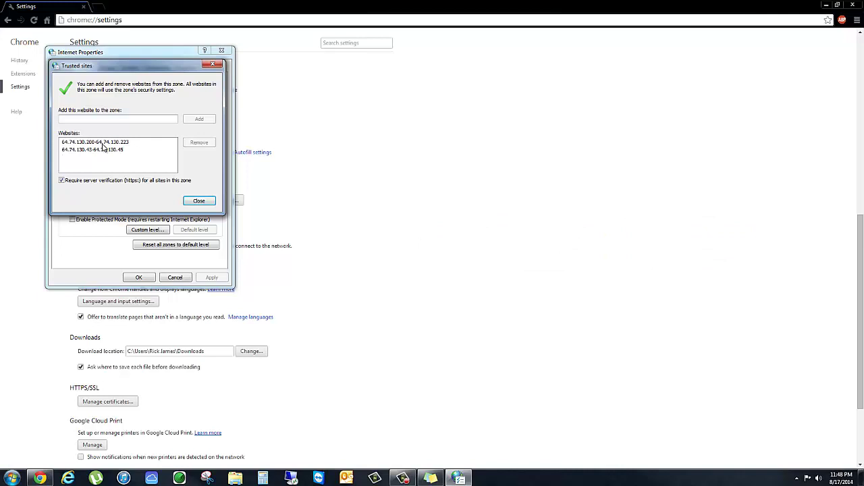
# Step: Add 64.74.130.200-64.74.130.223 to Trusted sites, check both 64.74.130.x ranges, and close the list
pyautogui.click(78, 121)
pyautogui.write('64')
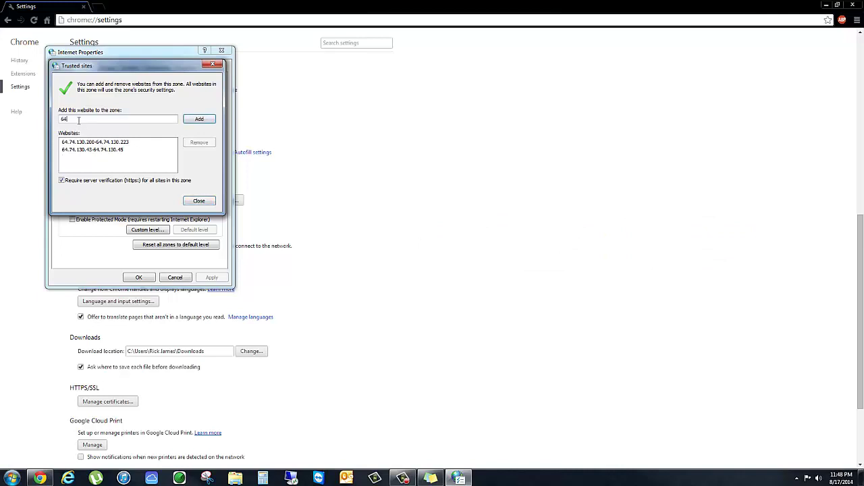
pyautogui.write('.74.130')
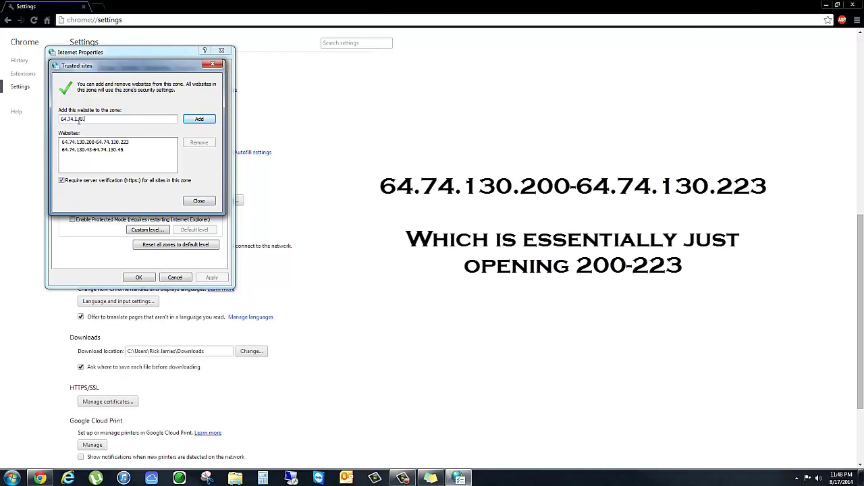
pyautogui.write('.200')
pyautogui.write('-64.74.130.223')
pyautogui.click(199, 120)
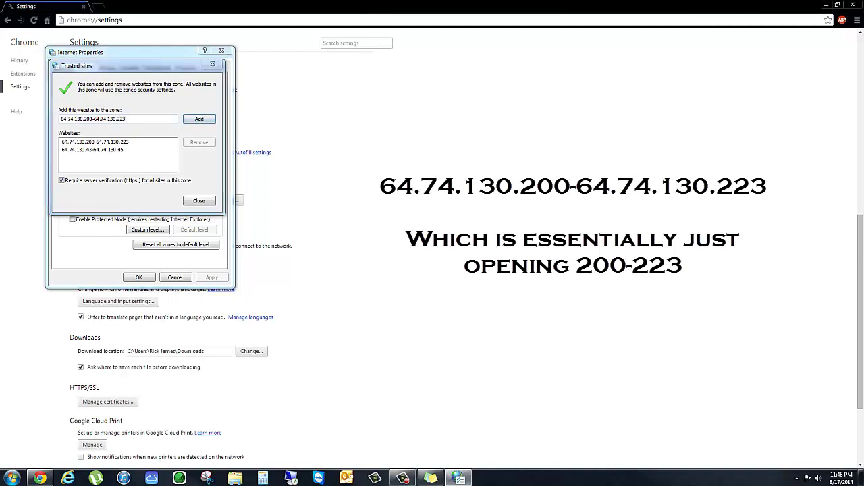
pyautogui.click(112, 142)
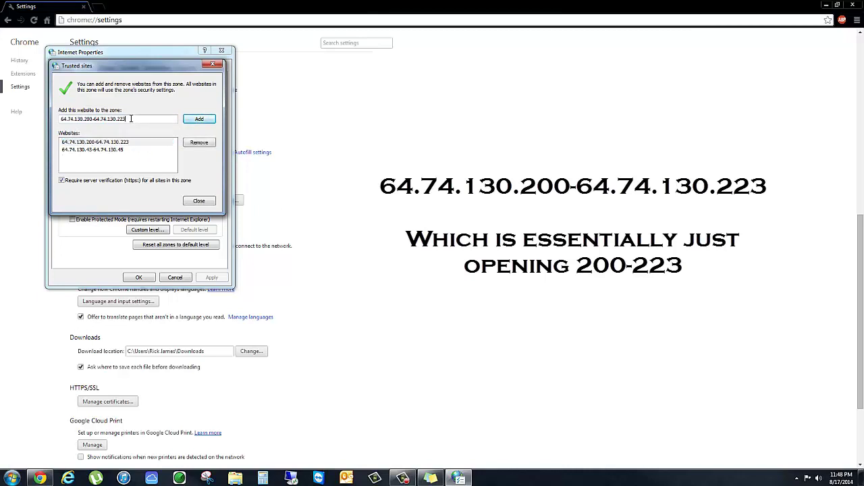
pyautogui.click(131, 119)
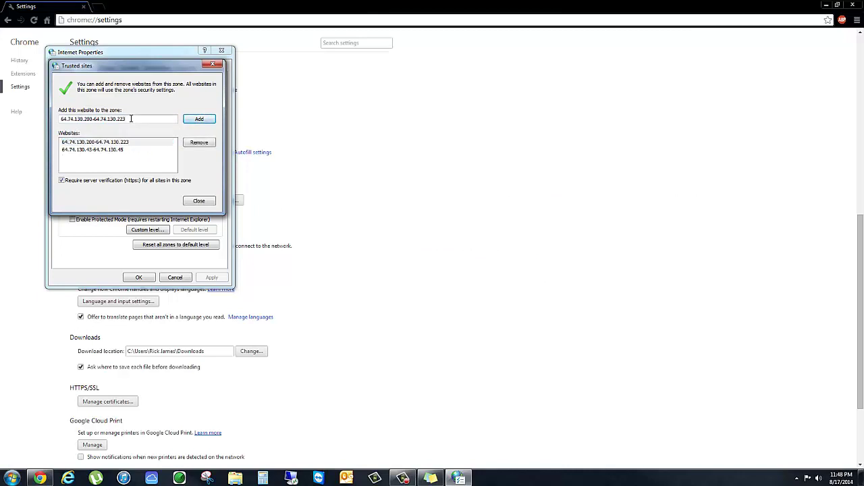
pyautogui.click(121, 150)
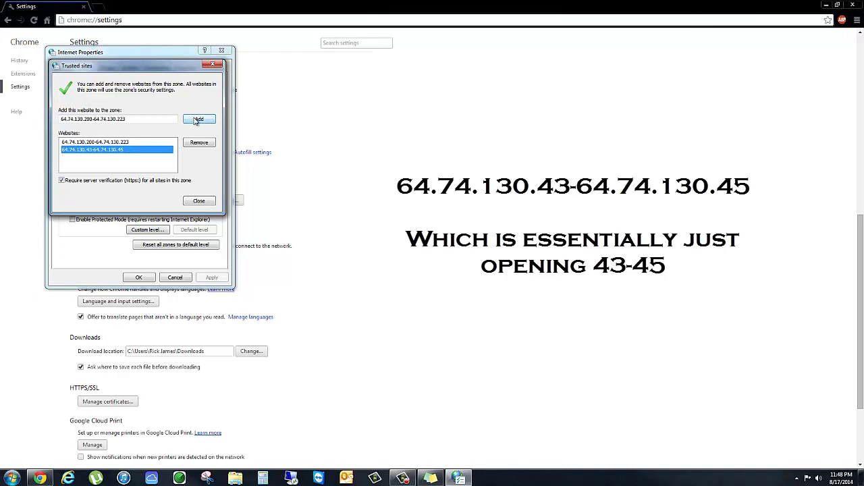
pyautogui.click(197, 201)
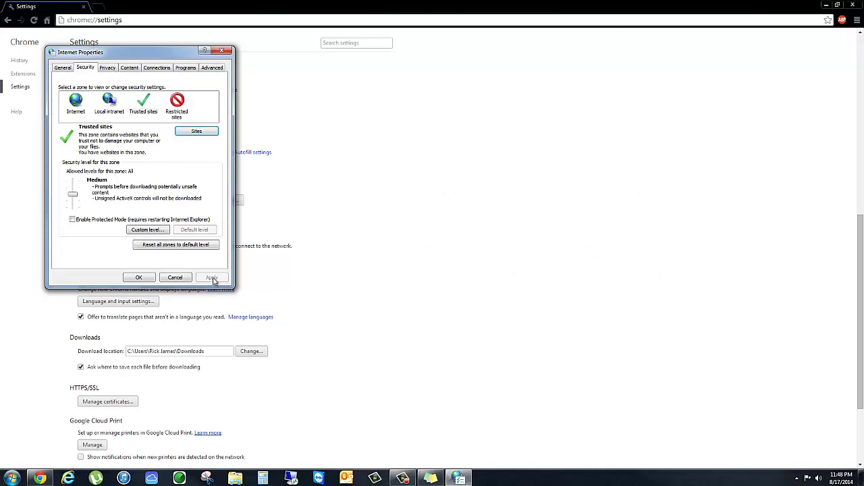
# Step: Close Internet Properties and Chrome, then launch Windows Firewall with Advanced Security by searching 'firewall'
pyautogui.click(139, 278)
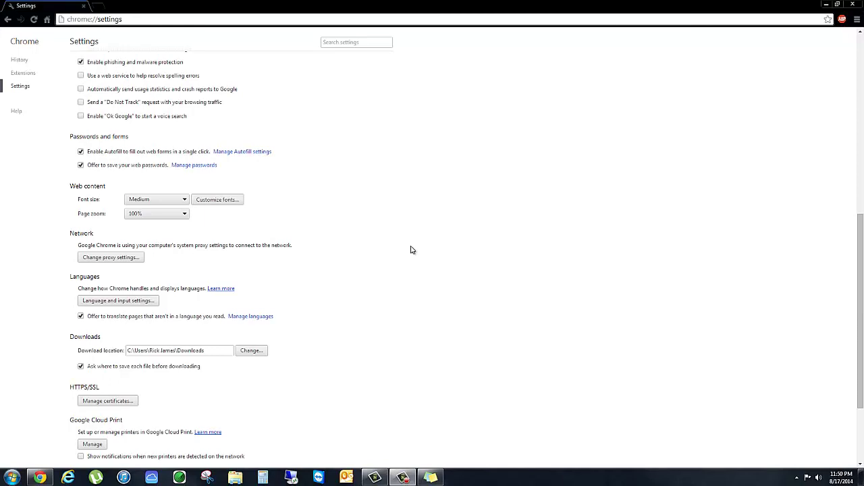
pyautogui.click(854, 5)
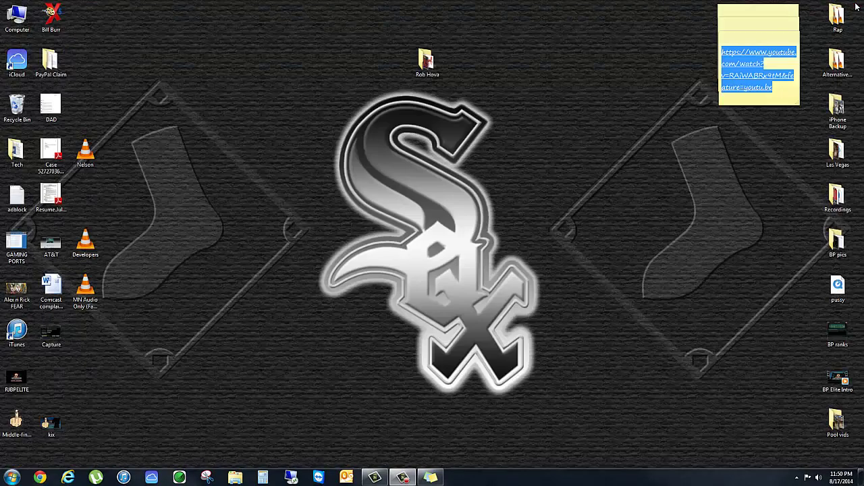
pyautogui.click(12, 479)
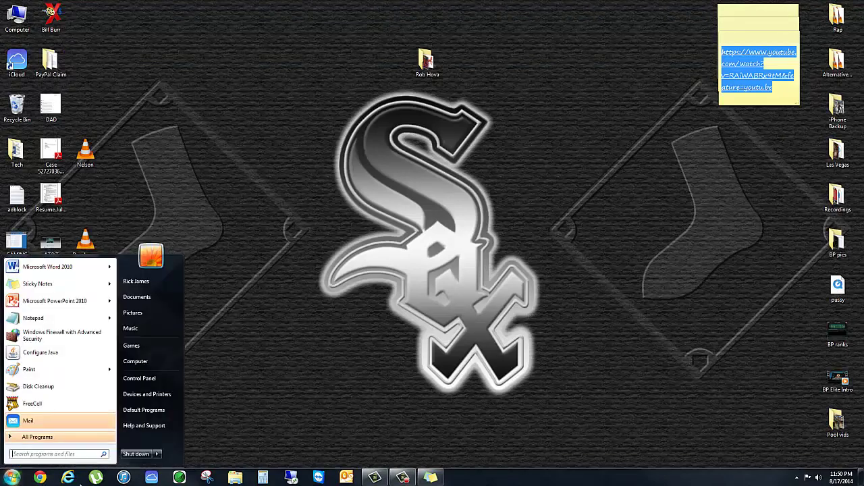
pyautogui.click(50, 455)
pyautogui.write('firewall')
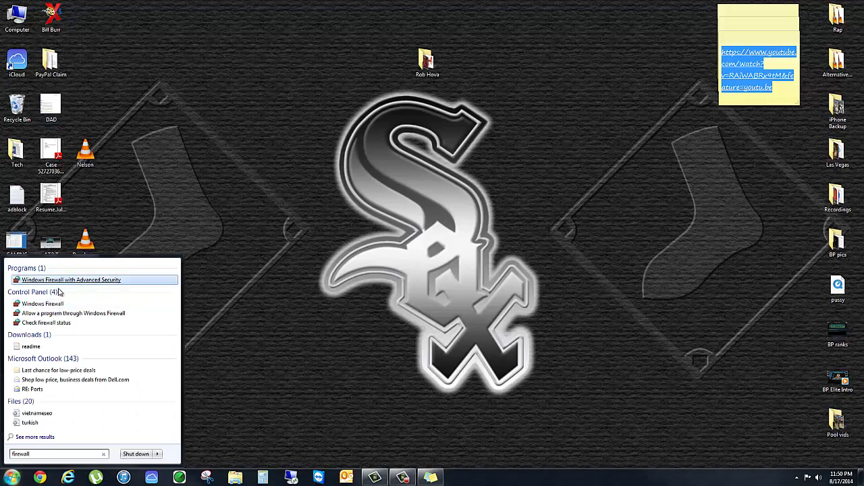
pyautogui.click(102, 281)
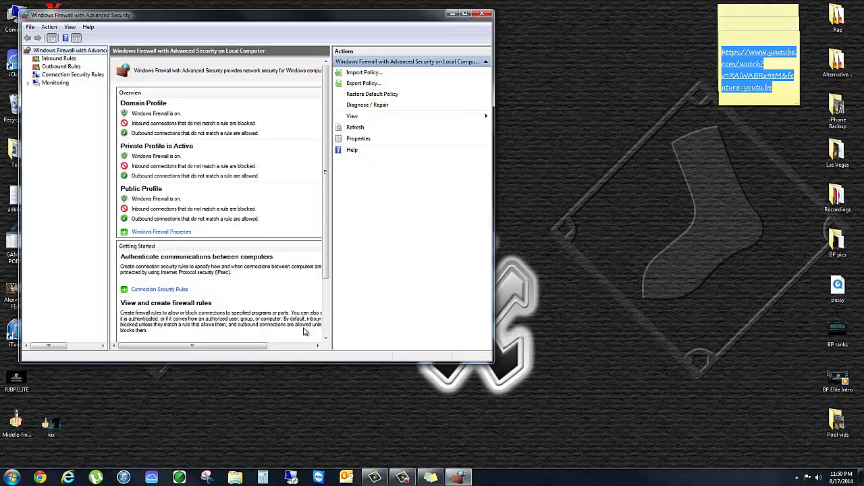
# Step: Start a new inbound Port rule for TCP with specific local ports 80, 8080
pyautogui.click(61, 59)
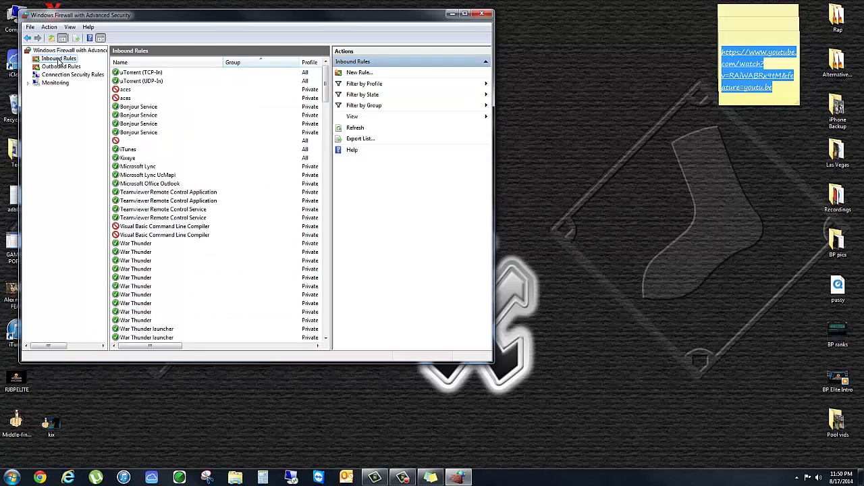
pyautogui.rightClick(60, 60)
pyautogui.click(71, 66)
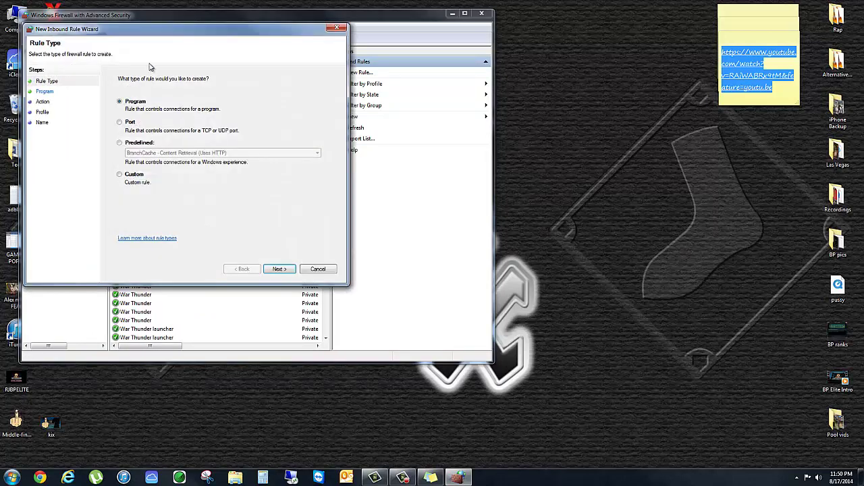
pyautogui.moveTo(181, 33); pyautogui.dragTo(434, 62)
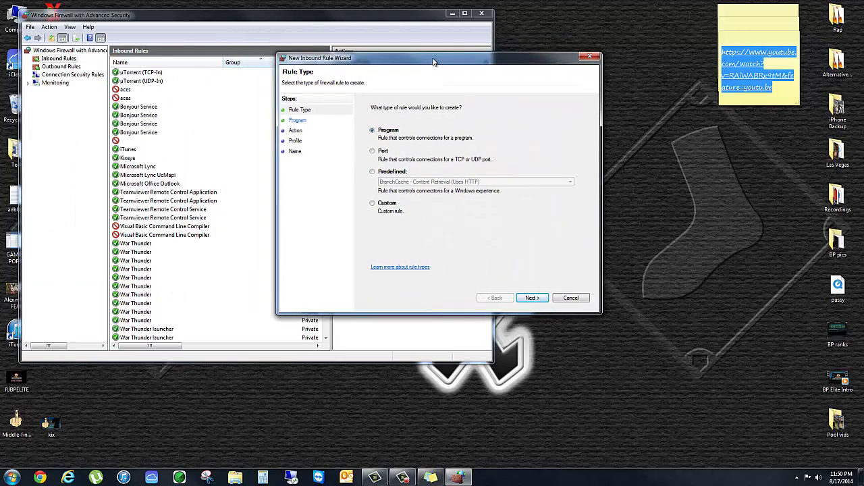
pyautogui.click(372, 151)
pyautogui.click(532, 299)
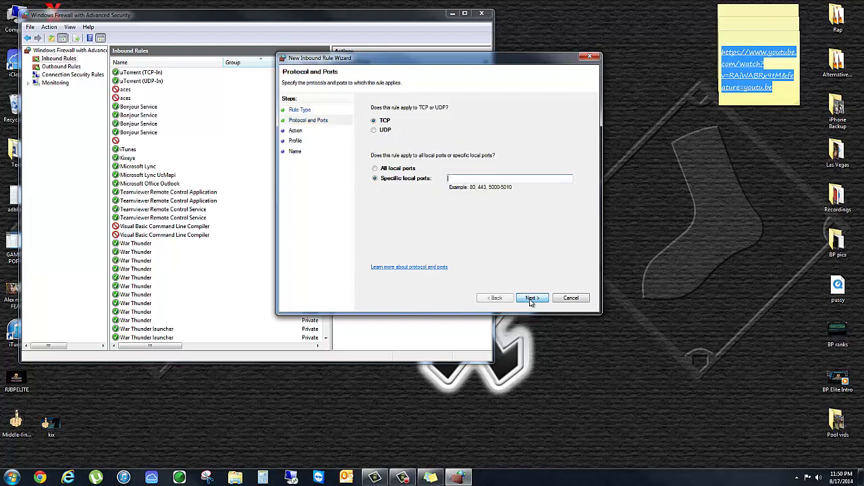
pyautogui.click(375, 121)
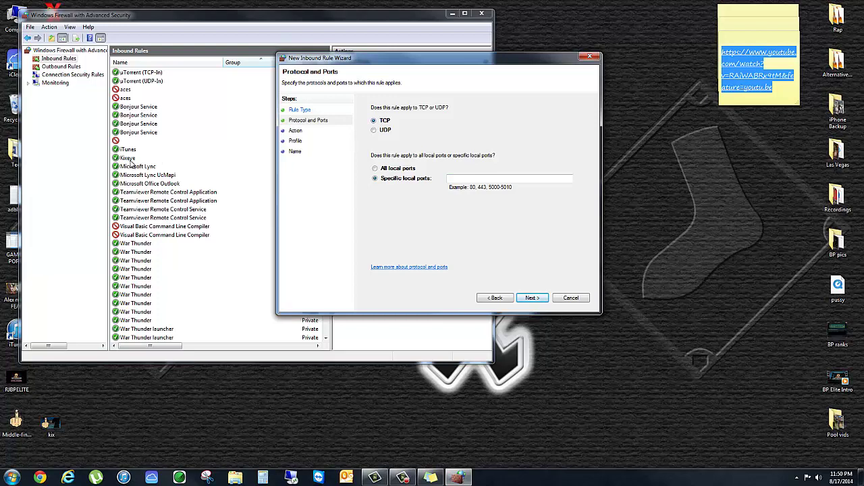
pyautogui.click(473, 179)
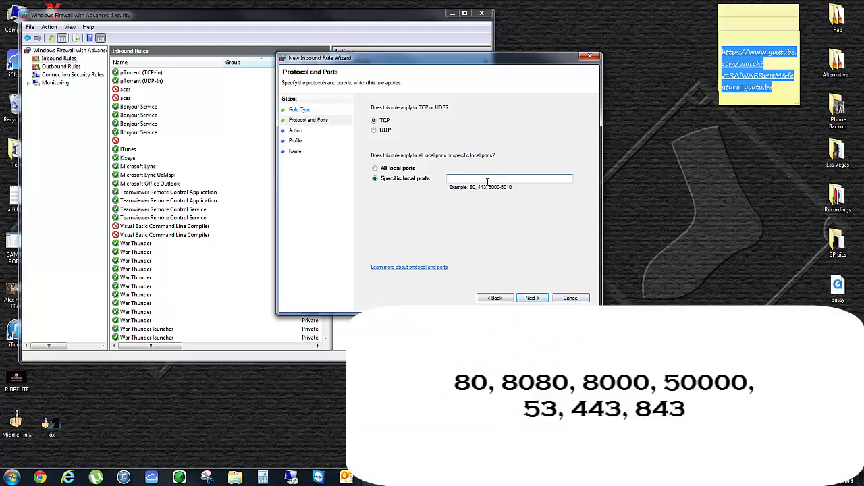
pyautogui.write('0, 8080')
# Step: Cancel the wizard and review the Kixeye rule's TCP local ports 80, 8080, 8000, 50000, 53, 443, 843
pyautogui.click(571, 298)
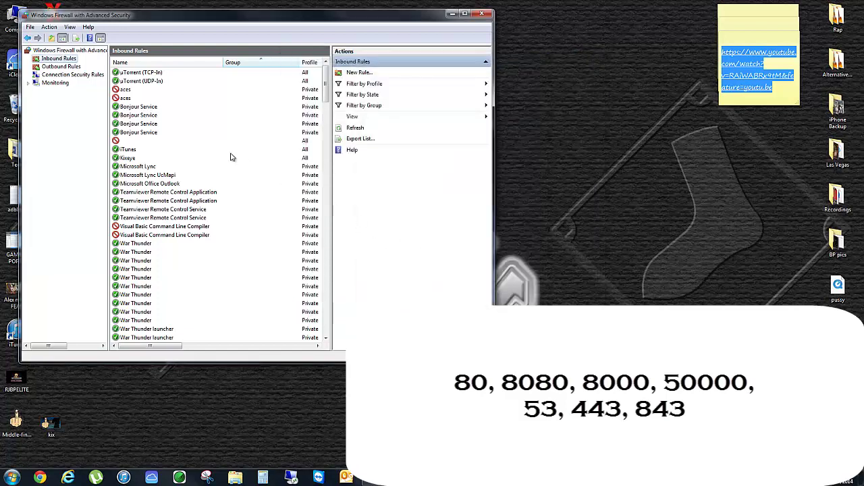
pyautogui.doubleClick(132, 159)
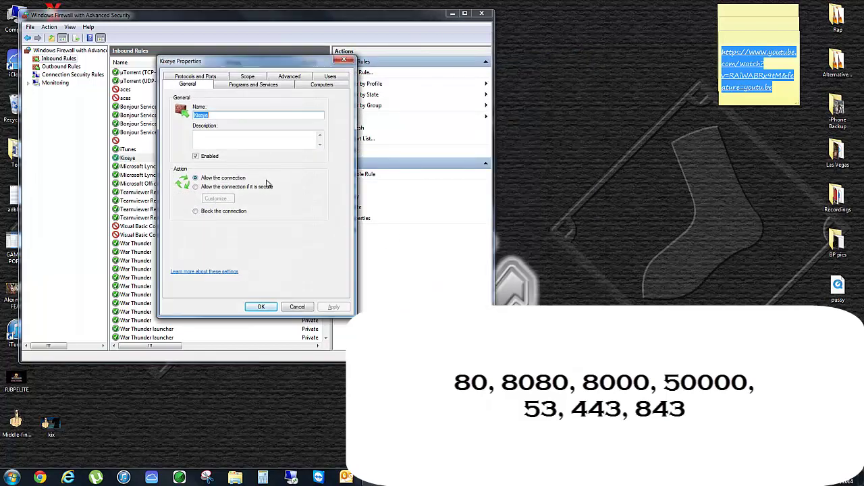
pyautogui.click(214, 77)
pyautogui.click(257, 150)
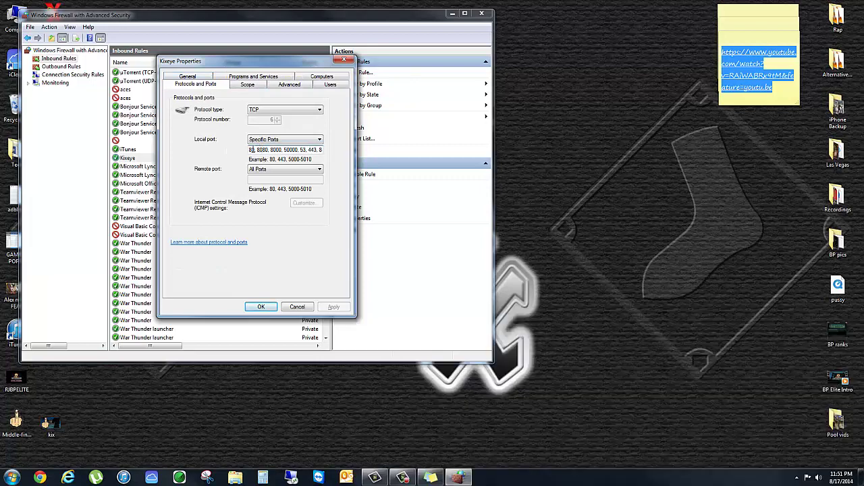
pyautogui.moveTo(248, 150); pyautogui.dragTo(330, 154)
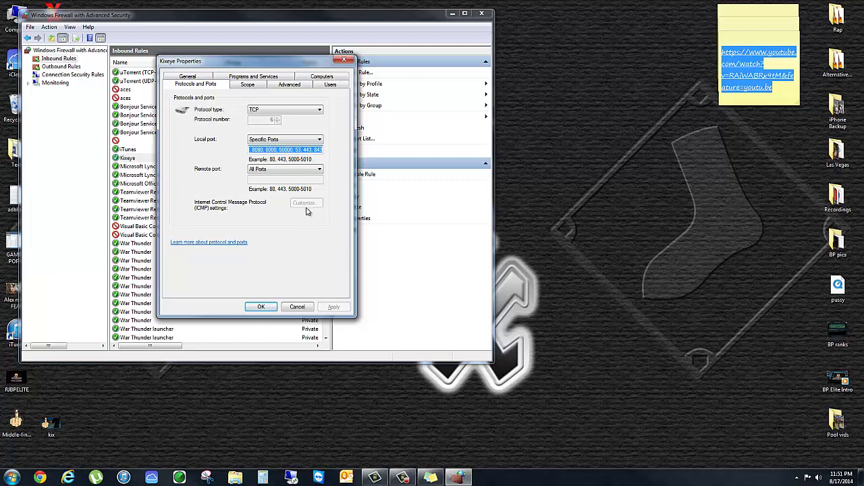
pyautogui.click(261, 307)
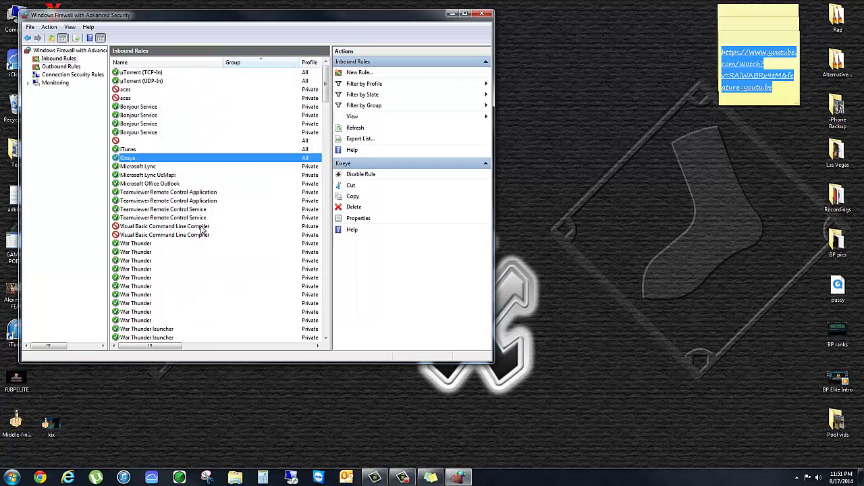
# Step: Start a new inbound Port rule with specific local port 443
pyautogui.rightClick(135, 160)
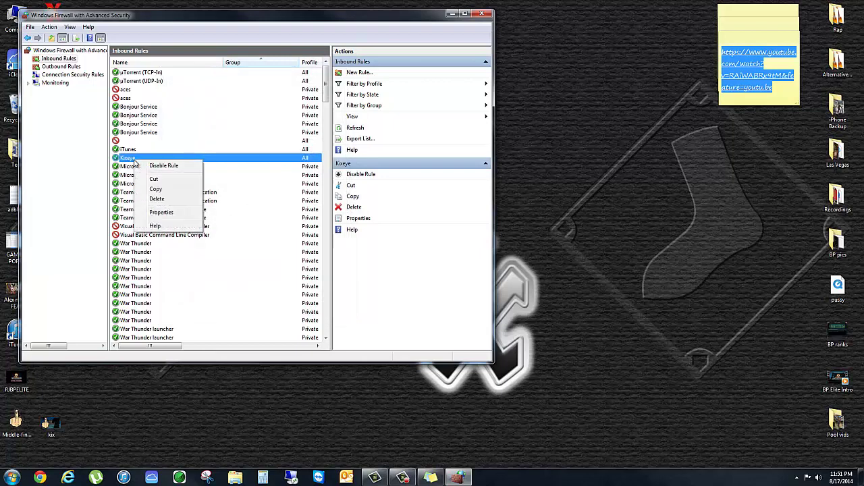
pyautogui.rightClick(61, 62)
pyautogui.click(79, 67)
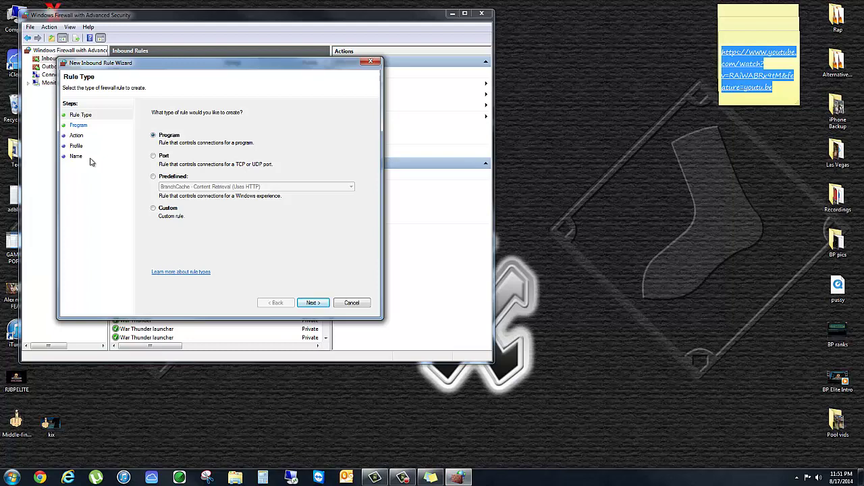
pyautogui.click(159, 157)
pyautogui.click(313, 302)
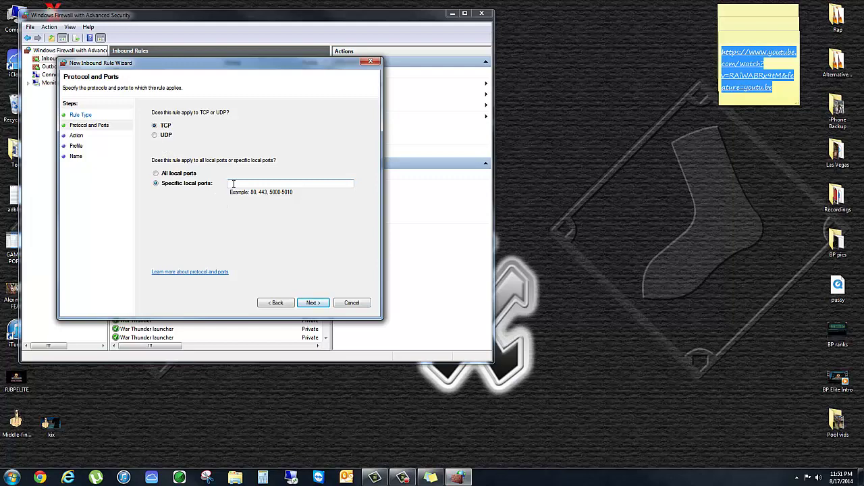
pyautogui.write('443')
# Step: Allow the connection, exclude the Public profile, and name the rule Kixeye
pyautogui.click(311, 304)
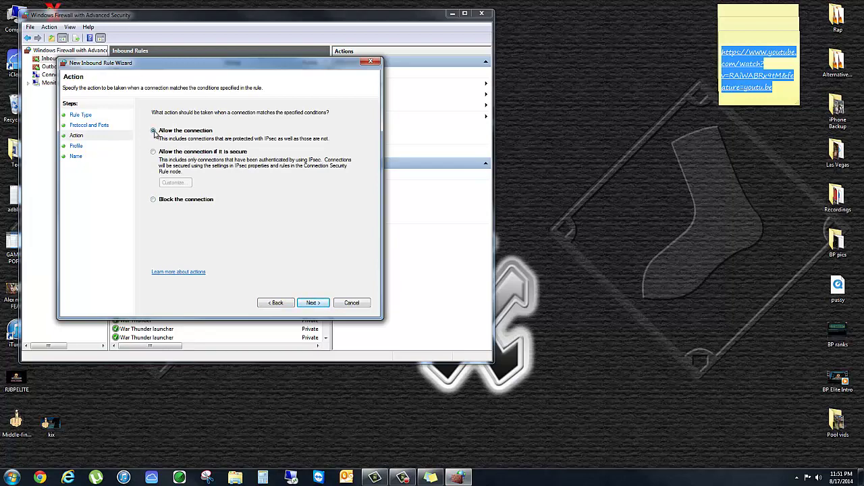
pyautogui.click(313, 304)
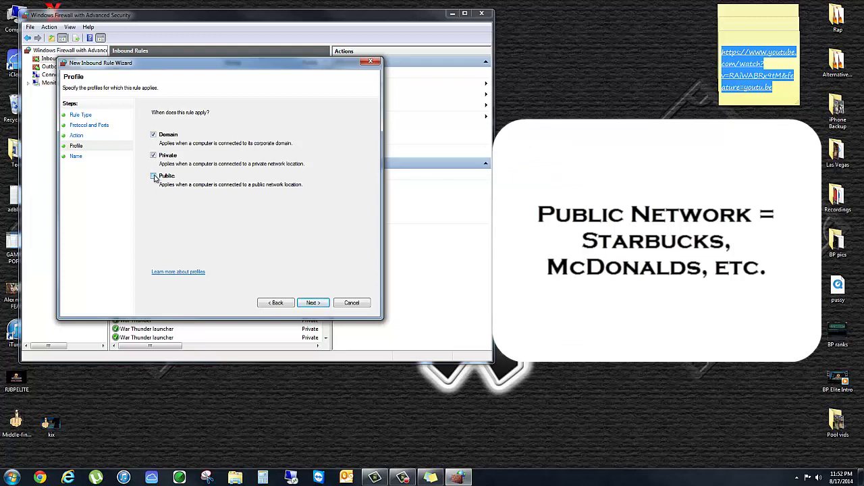
pyautogui.click(154, 176)
pyautogui.click(312, 303)
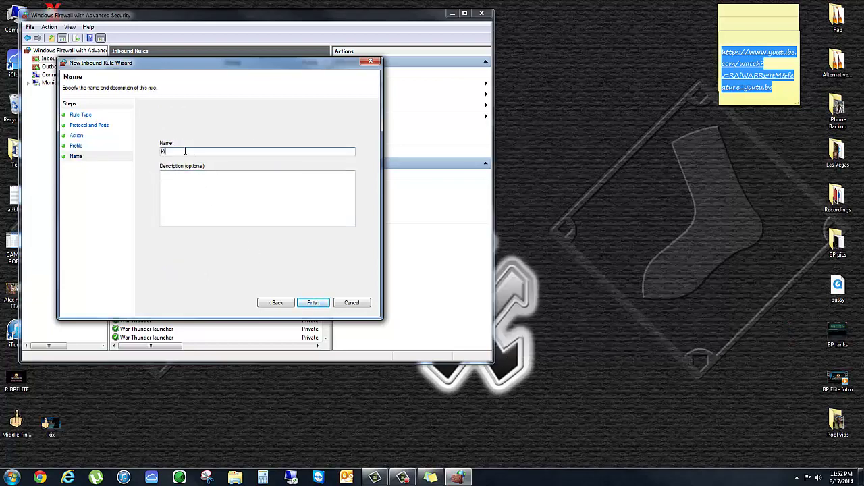
pyautogui.write('Rixeye')
pyautogui.click(184, 181)
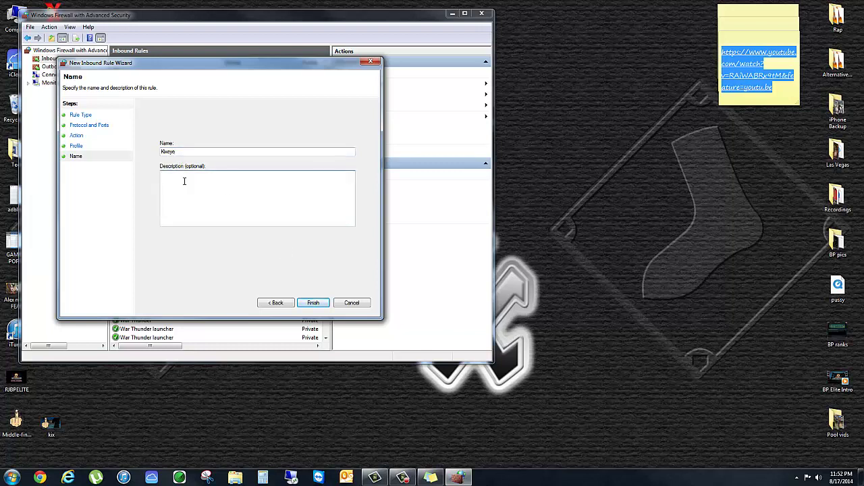
# Step: Finish the Kixeye inbound rule and relaunch Chrome from the taskbar
pyautogui.click(314, 303)
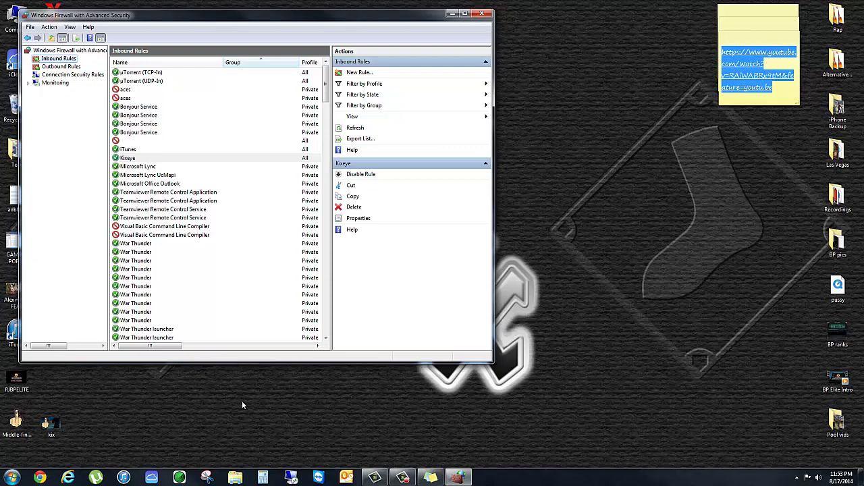
pyautogui.click(40, 477)
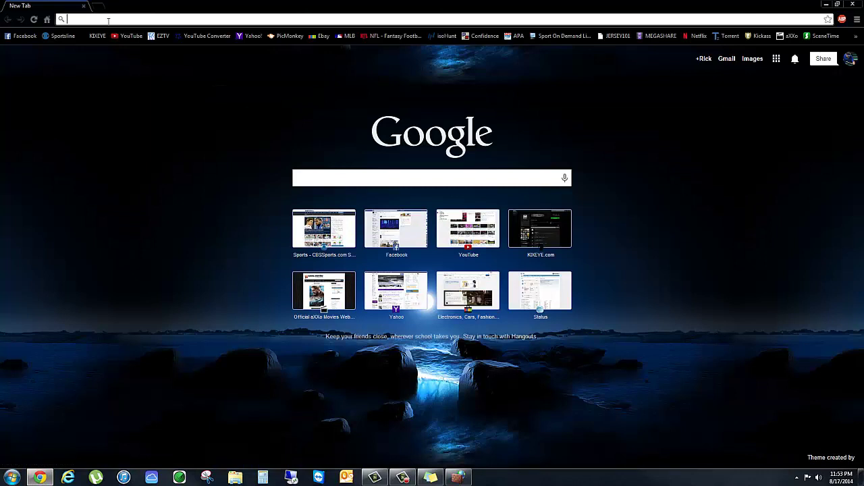
# Step: Go to chrome://plugins to list the installed plug-ins, including Adobe Flash Player 14.0.0.179
pyautogui.click(108, 20)
pyautogui.write('chrom')
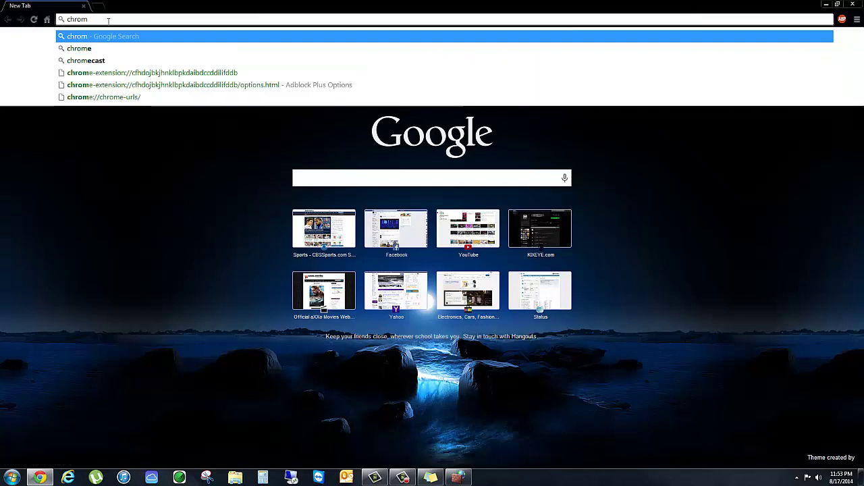
pyautogui.write('e')
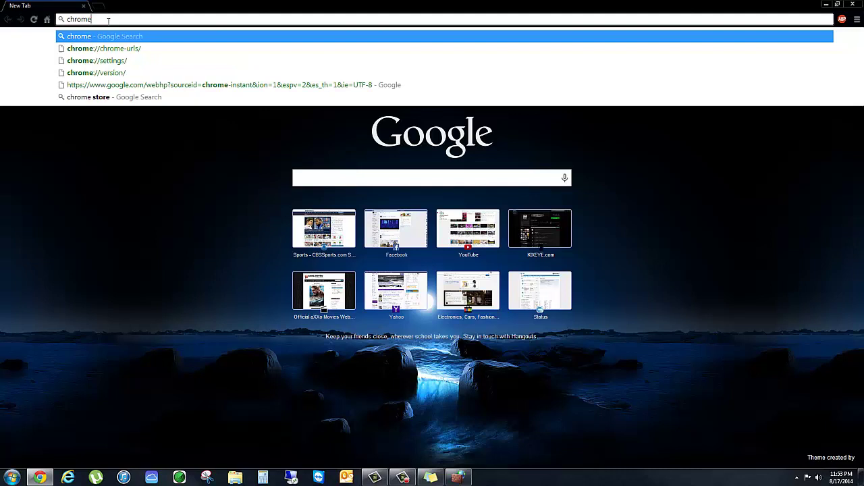
pyautogui.write('://pl')
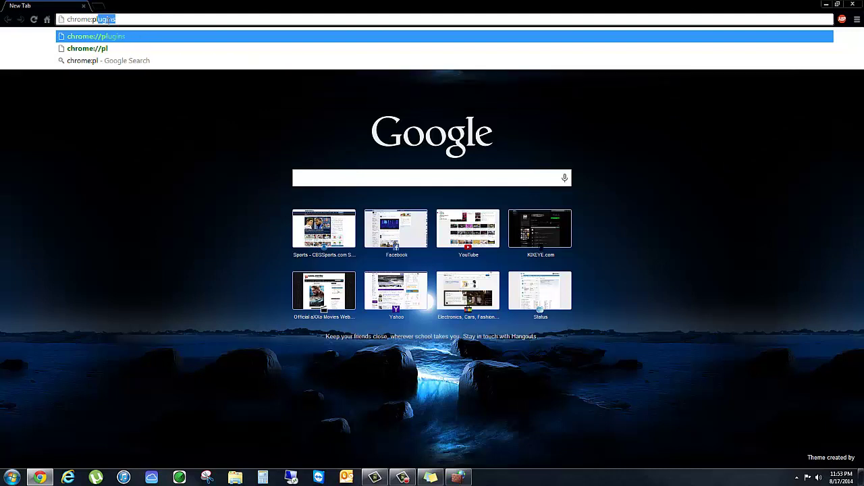
pyautogui.write('ug')
pyautogui.press('Return')
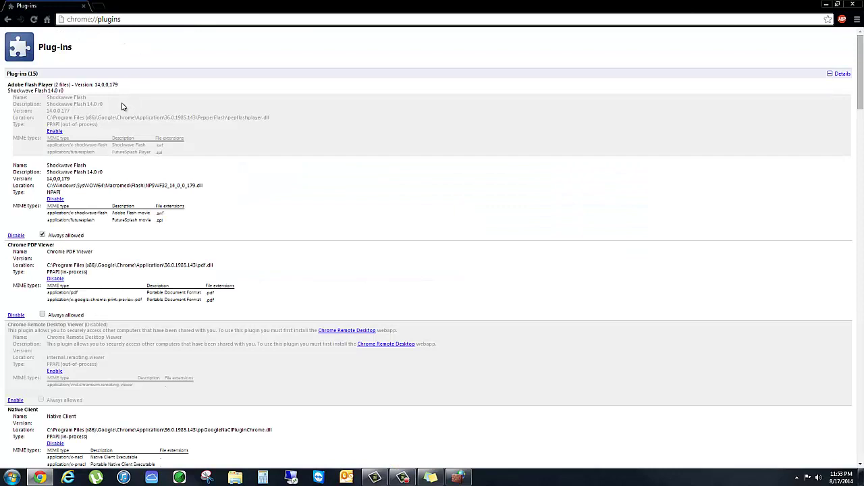
pyautogui.click(70, 19)
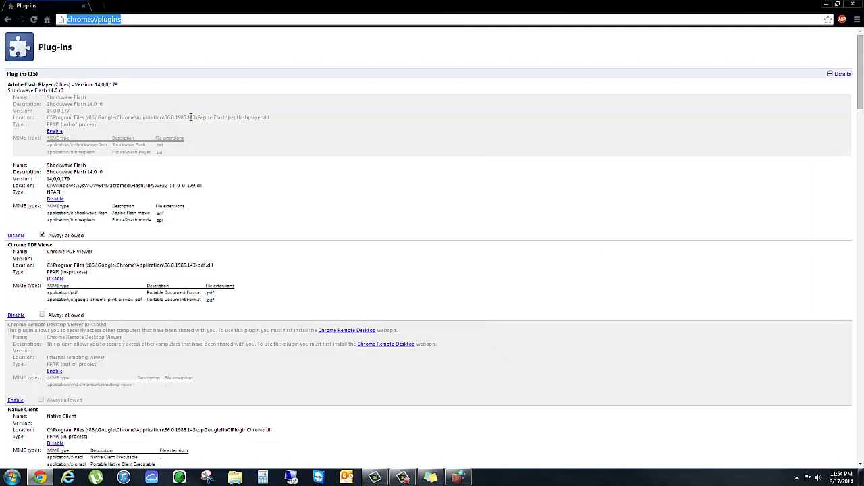
pyautogui.moveTo(197, 117); pyautogui.dragTo(230, 120)
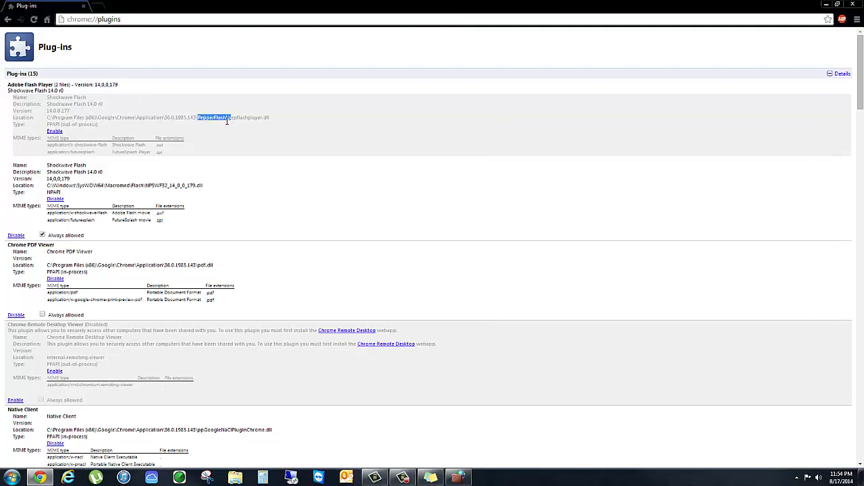
pyautogui.tripleClick(225, 119)
pyautogui.doubleClick(225, 119)
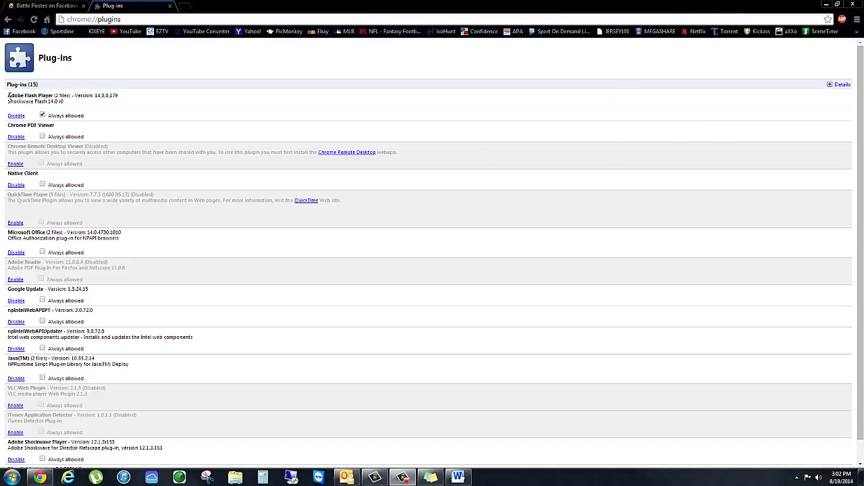
# Step: Highlight the Adobe Flash Player entry, then switch the plug-ins list to full Details view
pyautogui.moveTo(8, 99); pyautogui.dragTo(71, 98)
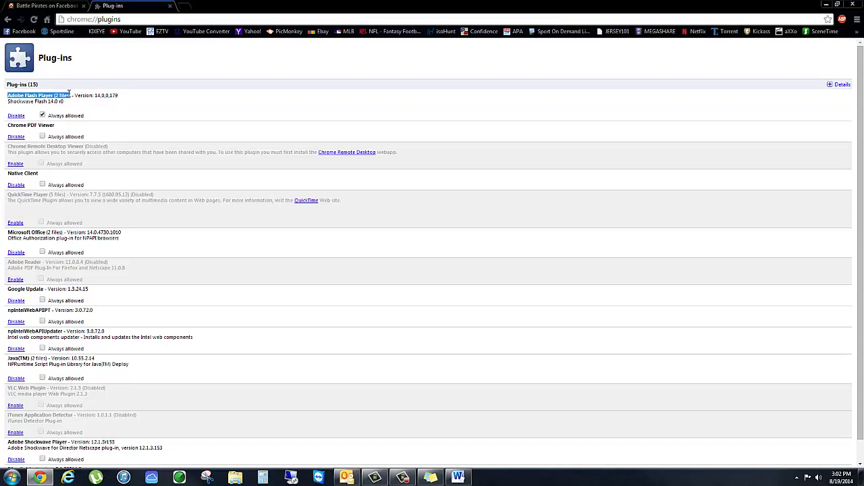
pyautogui.click(78, 108)
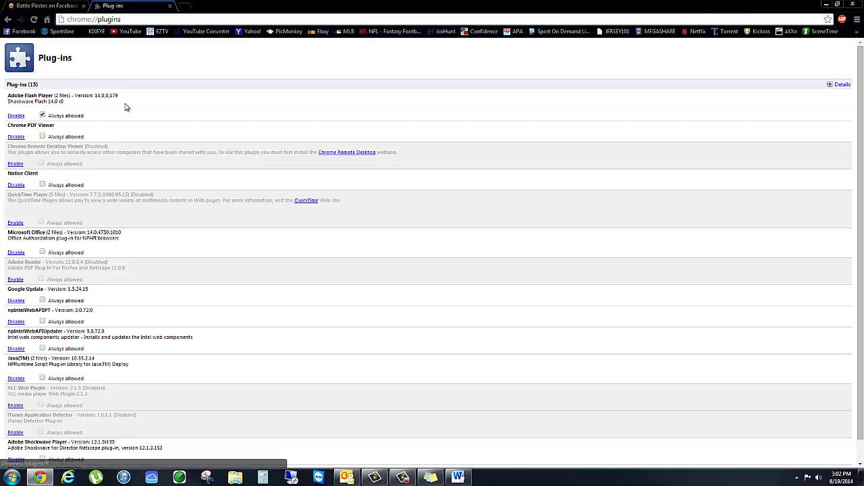
pyautogui.click(830, 86)
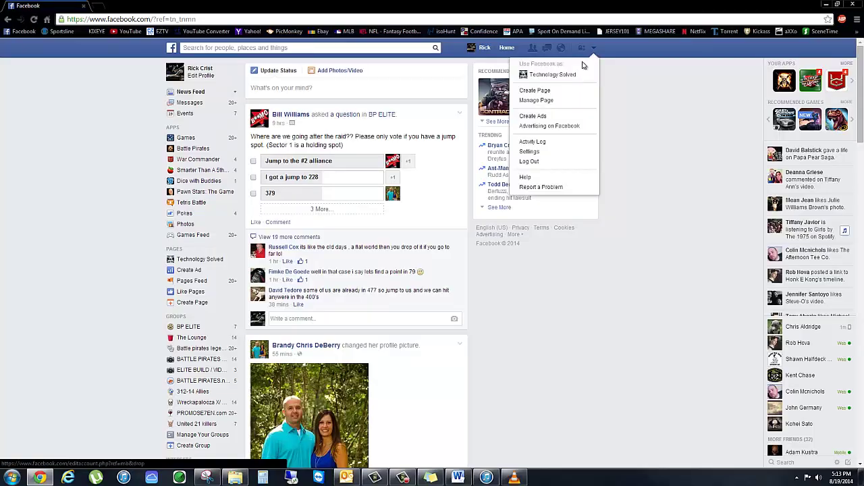
pyautogui.click(530, 152)
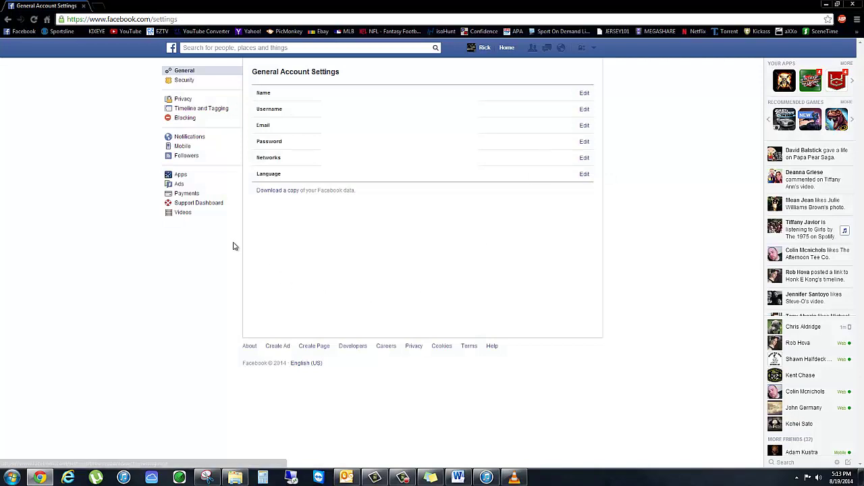
pyautogui.click(184, 214)
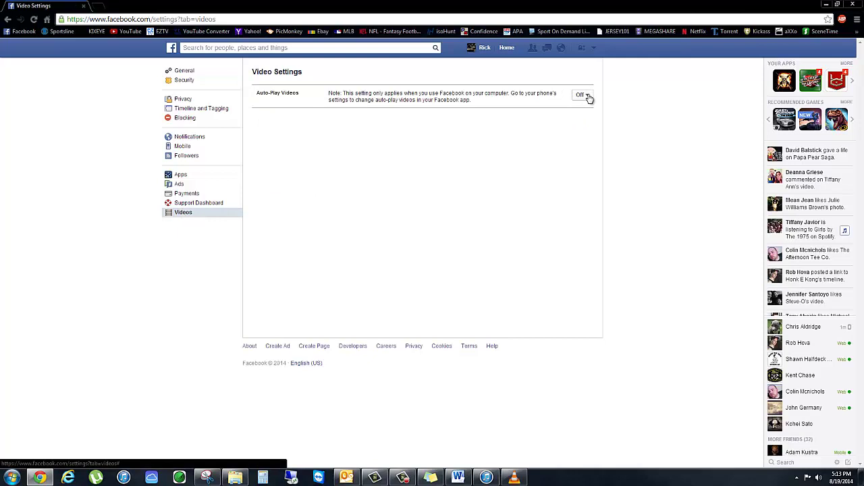
pyautogui.click(585, 95)
pyautogui.click(586, 109)
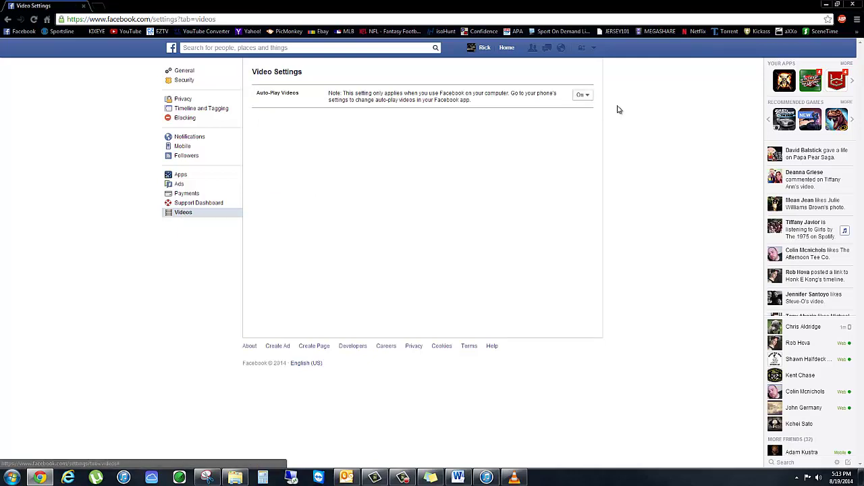
pyautogui.click(582, 95)
pyautogui.click(585, 120)
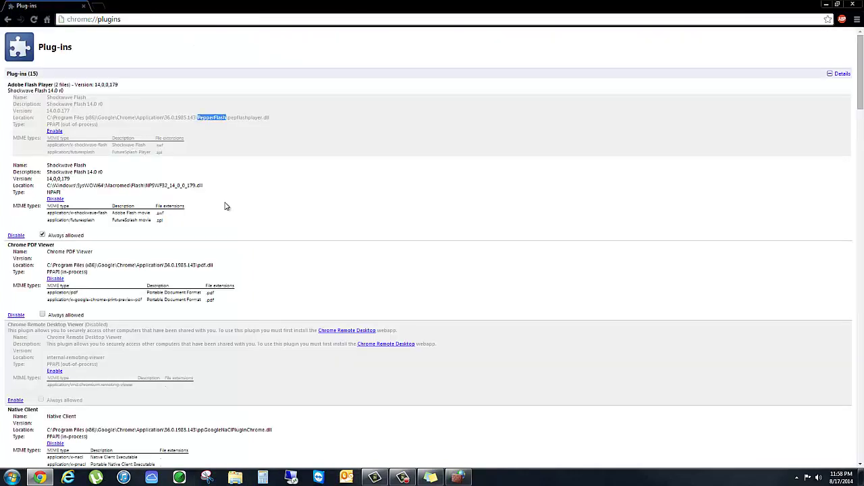
# Step: In a new tab, go to Facebook via the bookmark and launch Battle Pirates from Apps
pyautogui.click(96, 6)
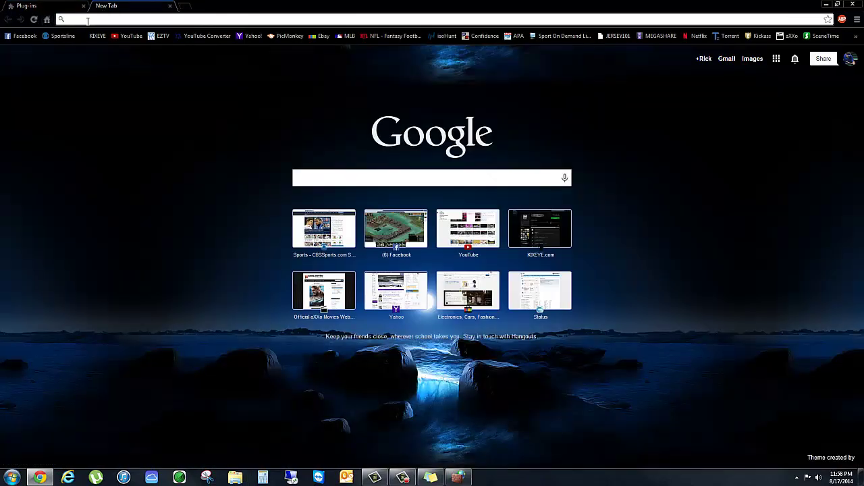
pyautogui.click(14, 35)
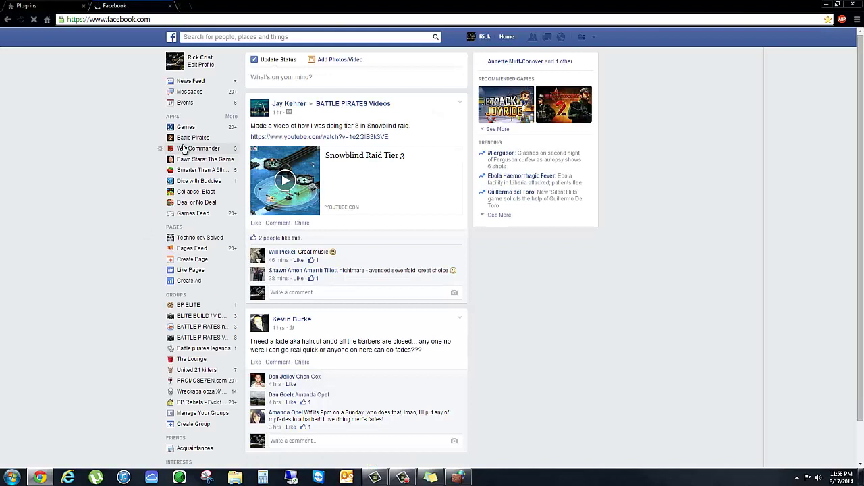
pyautogui.click(186, 139)
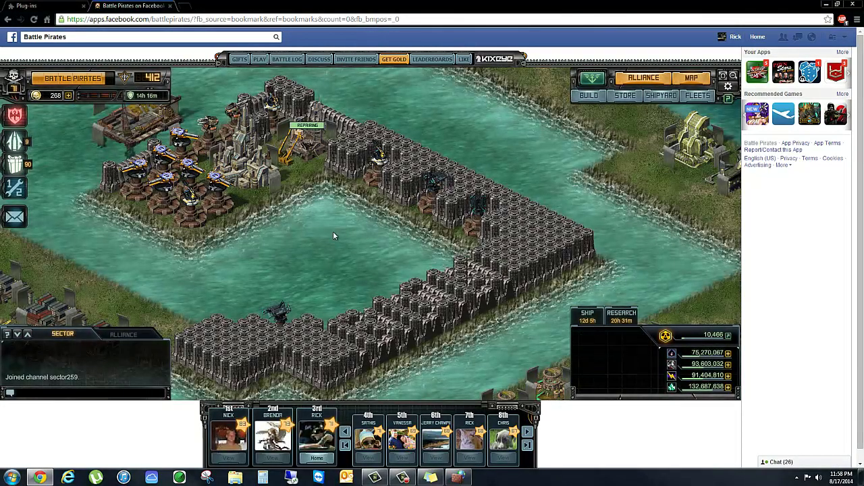
# Step: Uncheck Enable hardware acceleration in the game's Adobe Flash Player settings
pyautogui.rightClick(333, 236)
pyautogui.click(349, 235)
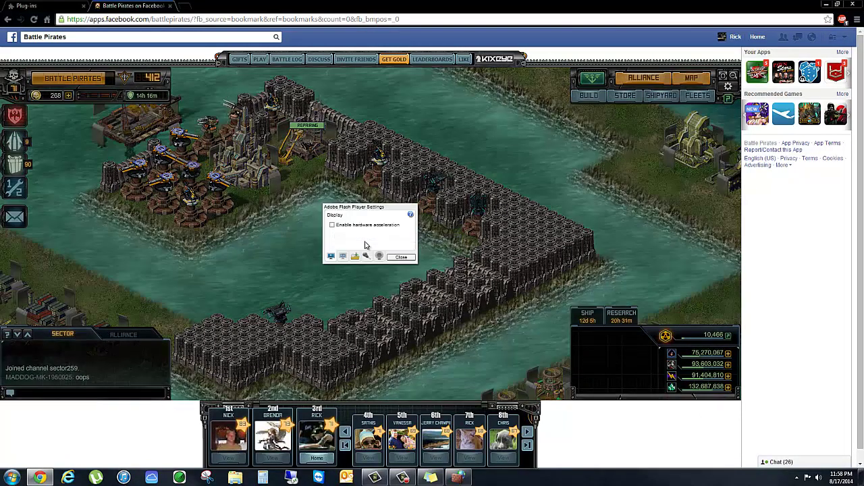
pyautogui.click(331, 225)
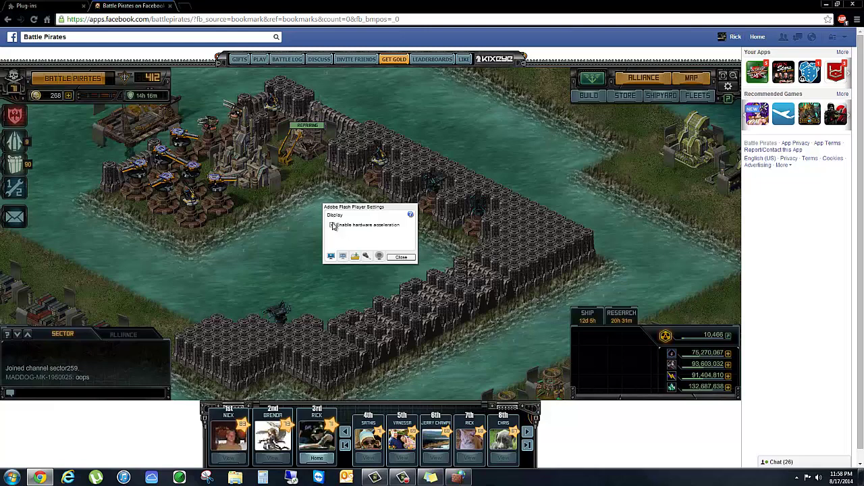
pyautogui.click(331, 225)
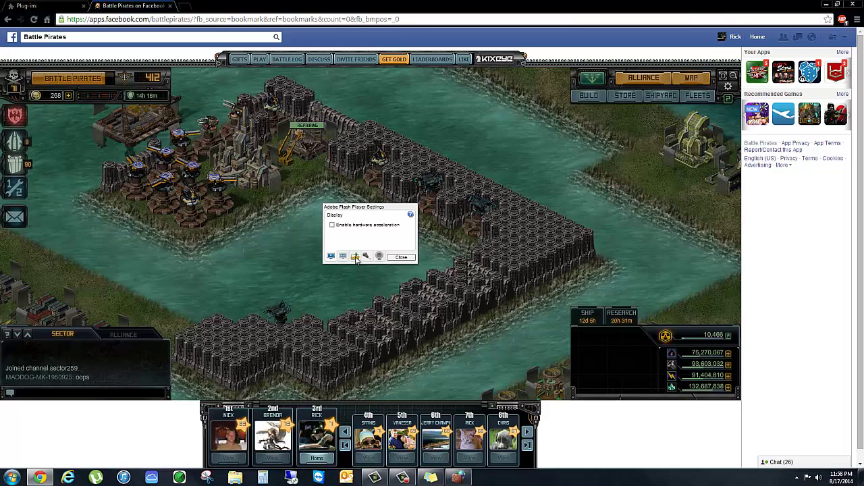
# Step: Set the Flash local storage slider to Unlimited and close the Flash Player settings
pyautogui.click(355, 256)
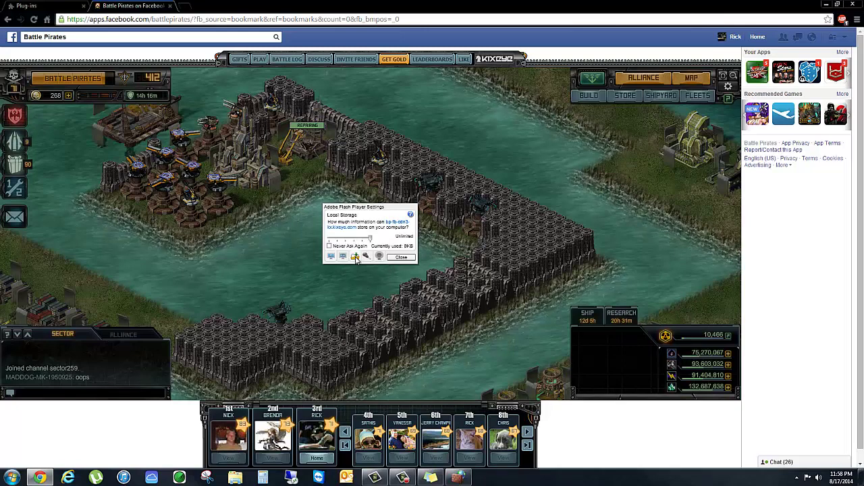
pyautogui.moveTo(370, 241); pyautogui.dragTo(340, 242)
pyautogui.moveTo(341, 241); pyautogui.dragTo(347, 244)
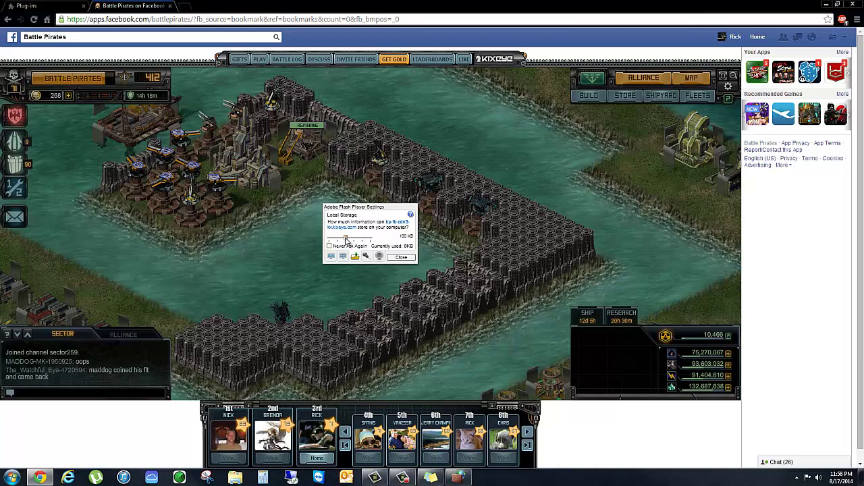
pyautogui.moveTo(349, 242); pyautogui.dragTo(371, 243)
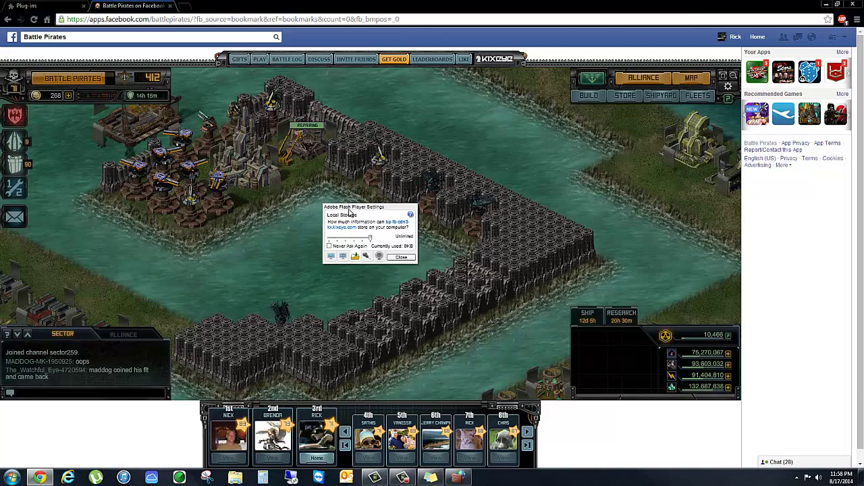
pyautogui.click(399, 260)
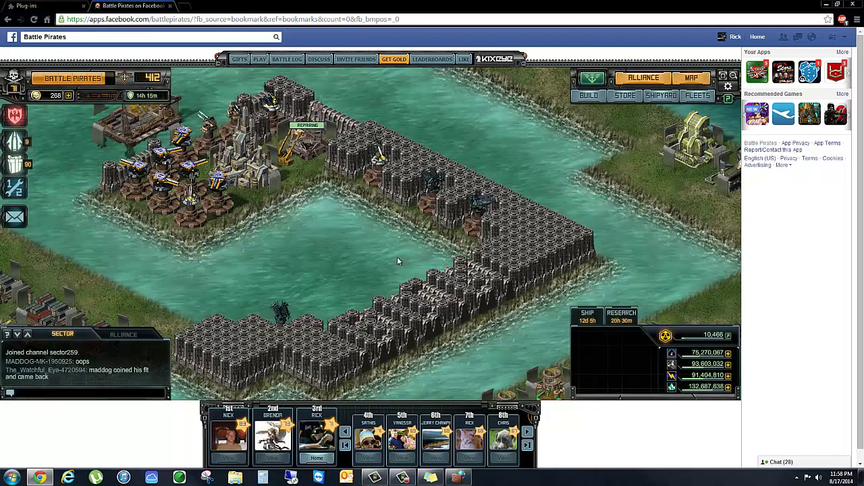